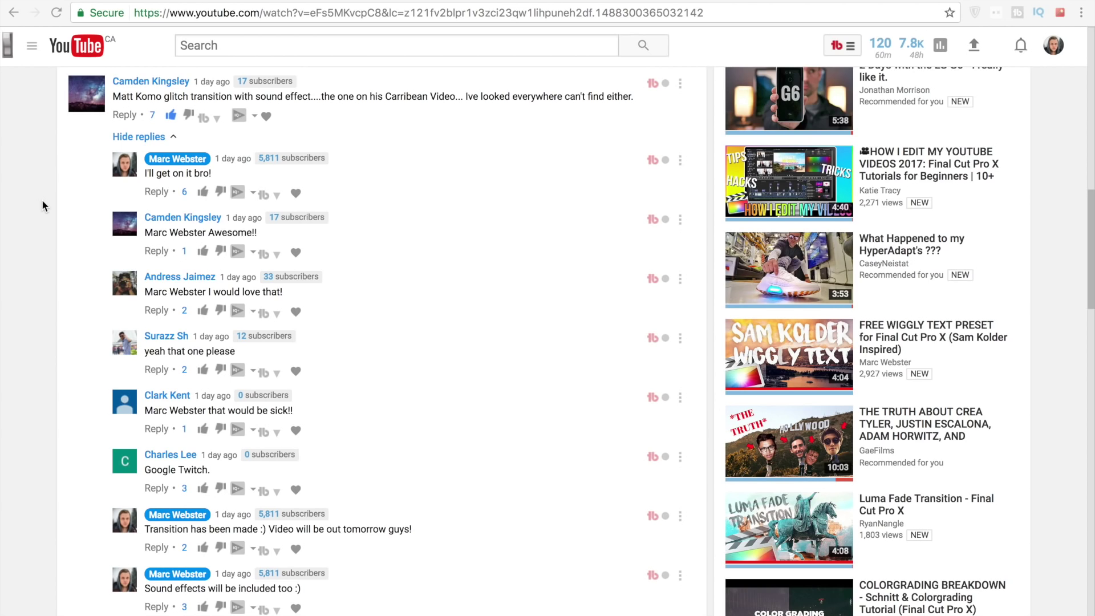
Check out the free Matt Komo glitch transition at $0 on Sellfy and download MW_Glitch_Transition.zip
scroll(42, 200, "up", 1)
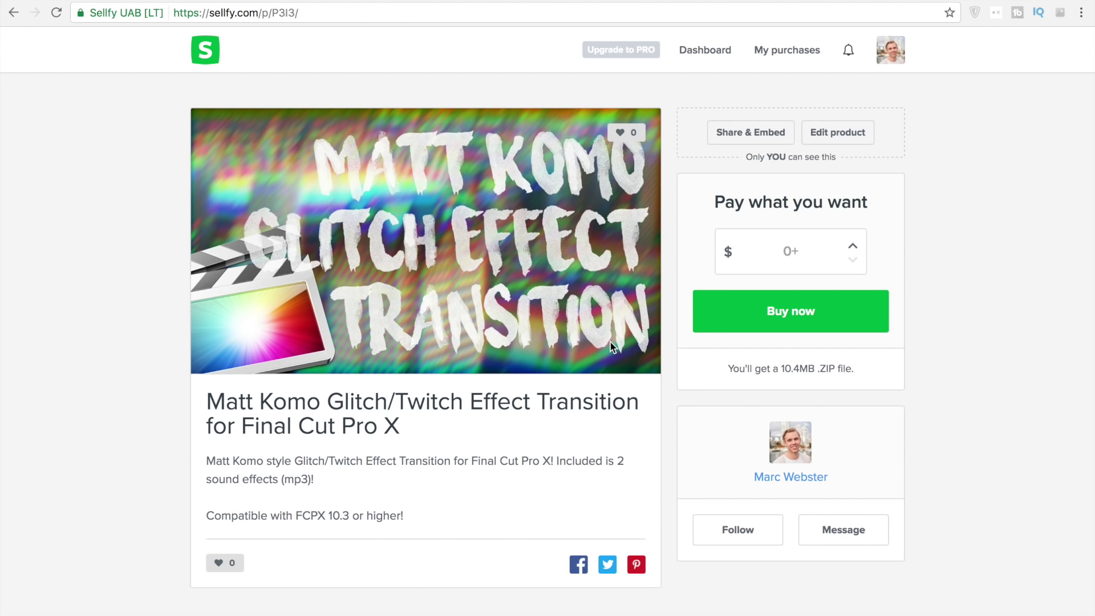
left_click(757, 325)
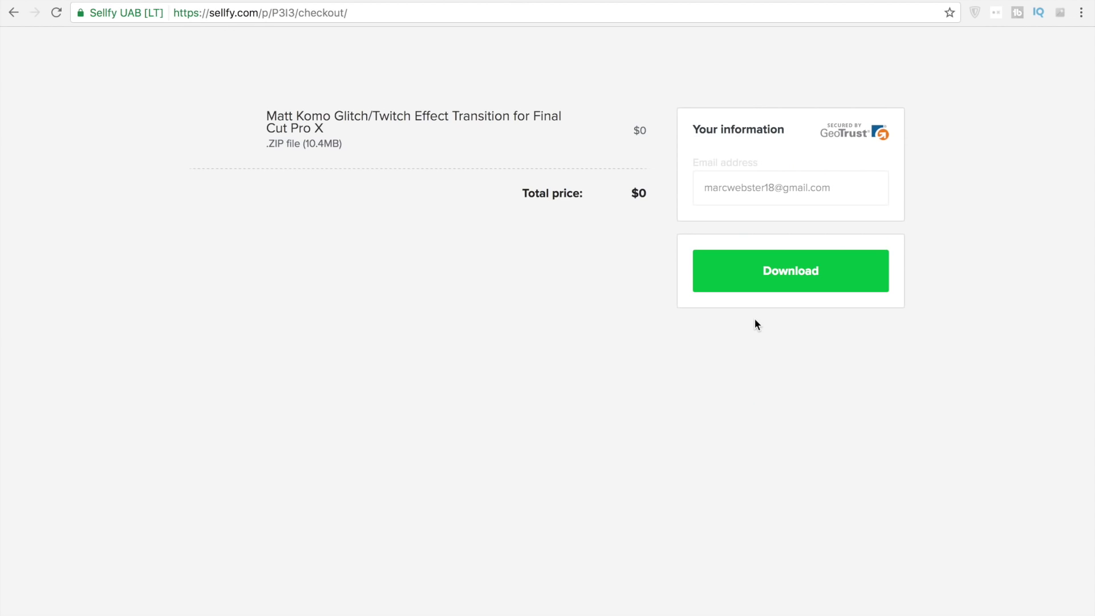
left_click(758, 282)
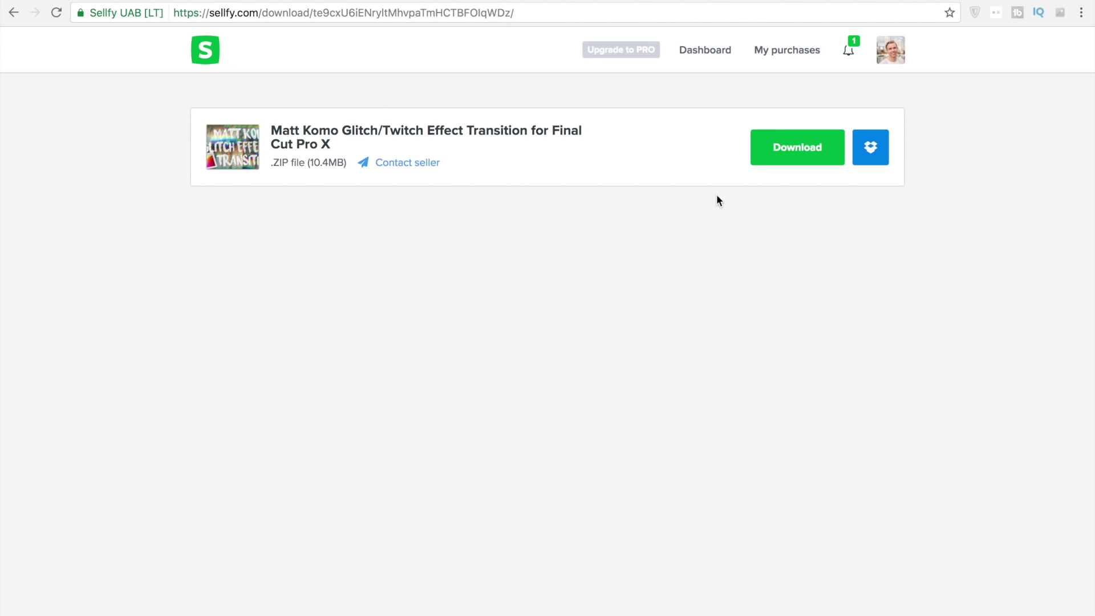
left_click(770, 151)
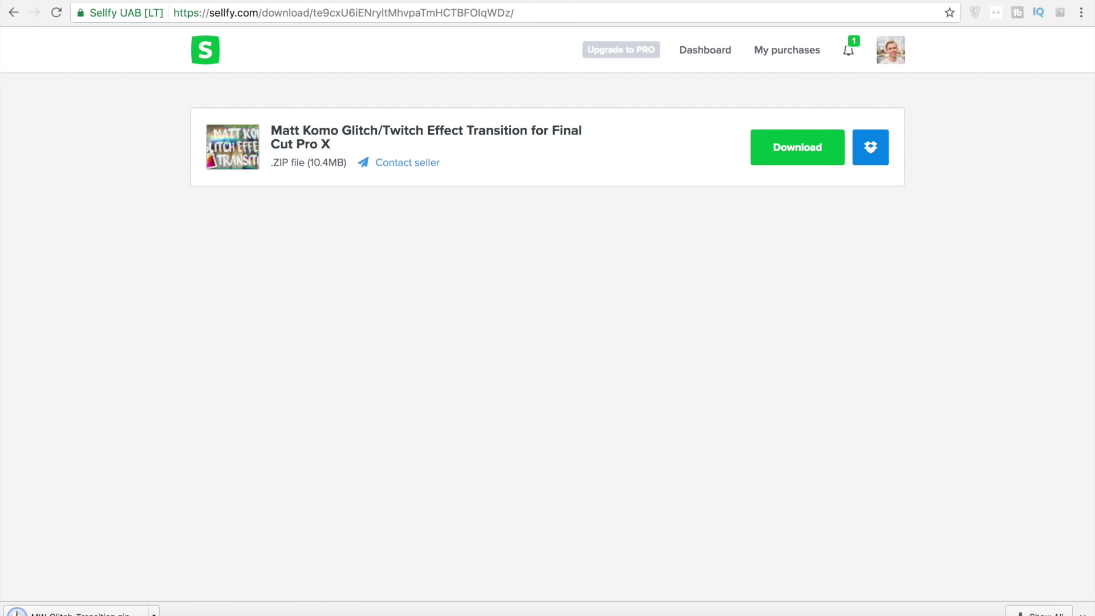
Unzip MW_Glitch_Transition.zip from the Downloads stack and browse its transition folder and two sound-effect MP3s
left_click(976, 600)
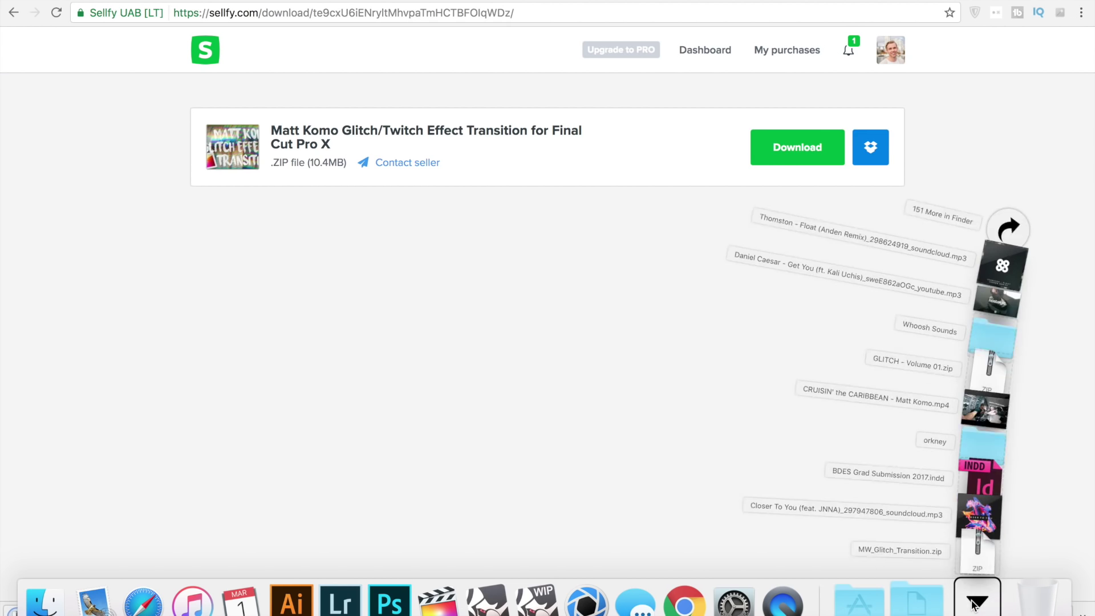
left_click(977, 544)
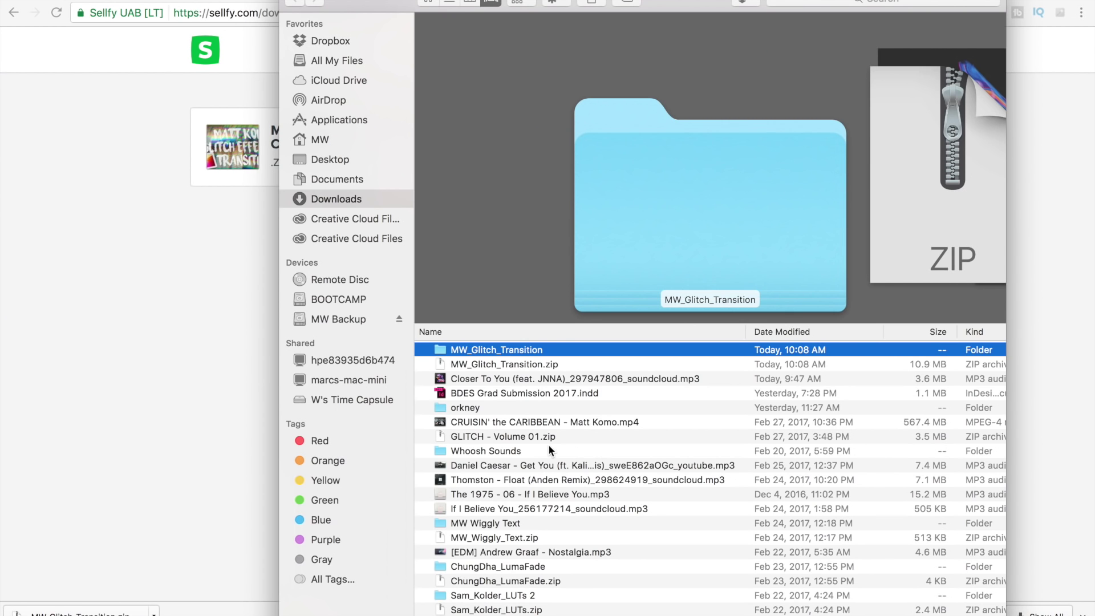
double_click(478, 351)
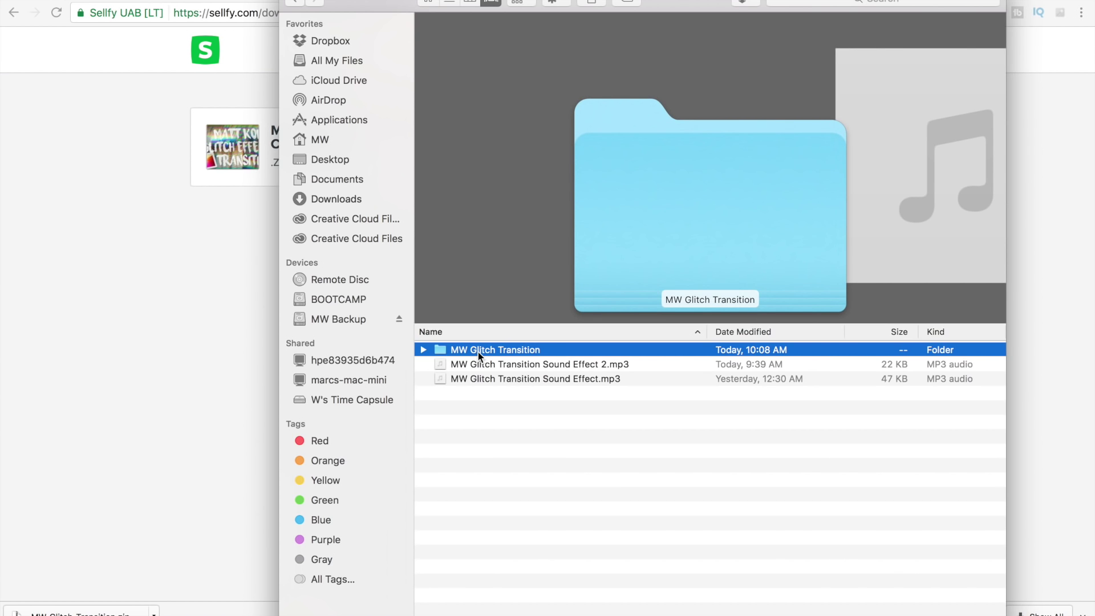
key("Down")
key("Down")
key("Up")
key("Up")
Open a second Finder window and navigate to MW's Movies > Motion Templates > Transitions folder
left_click(106, 0)
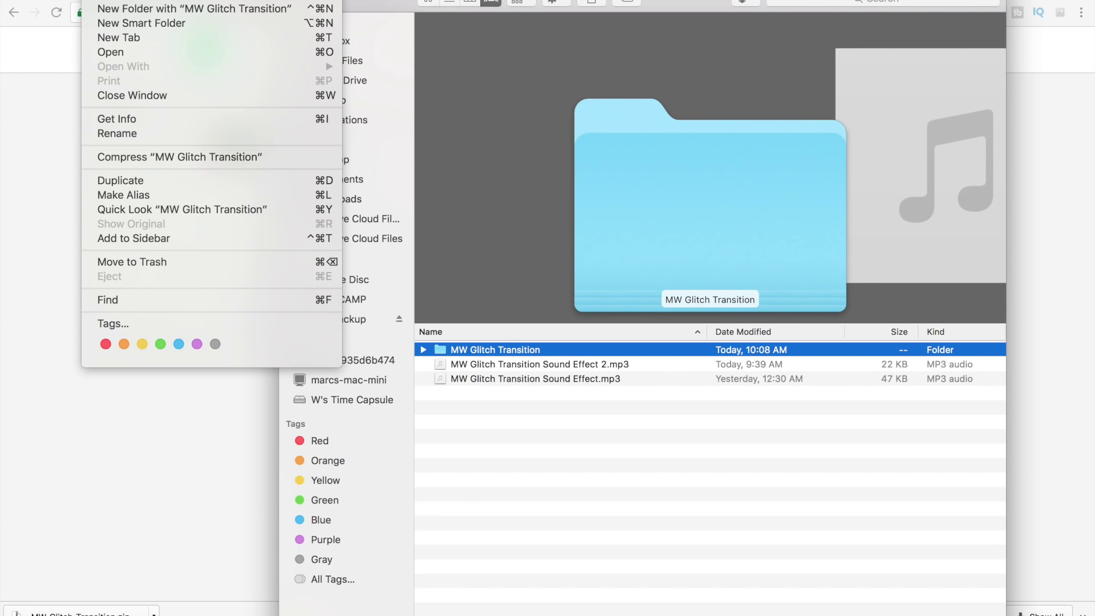
key("super+n")
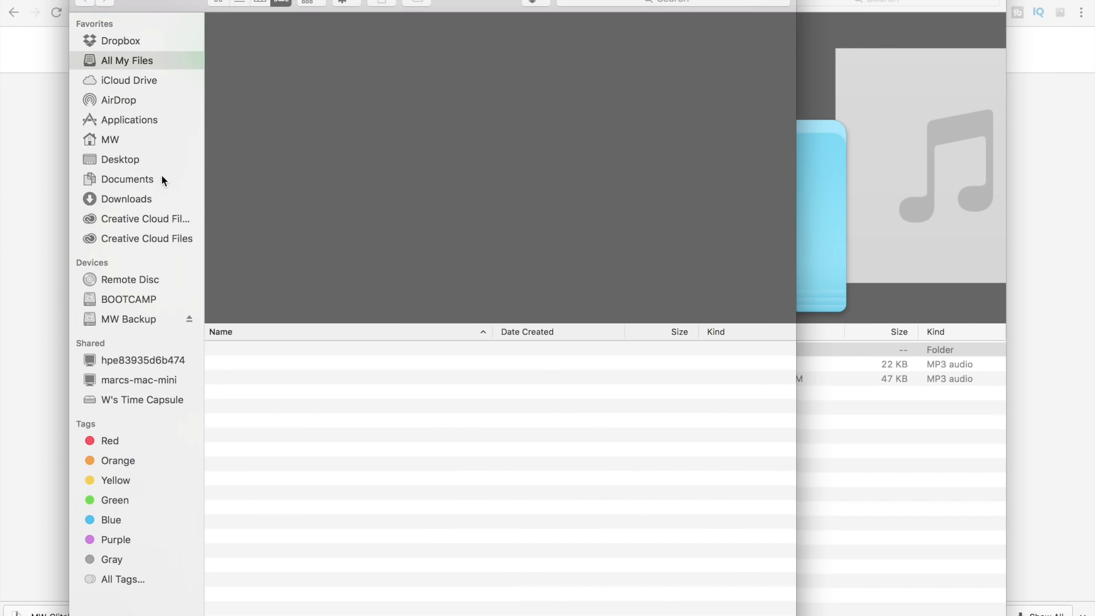
left_click(121, 142)
left_click_drag(152, 3, 82, 3)
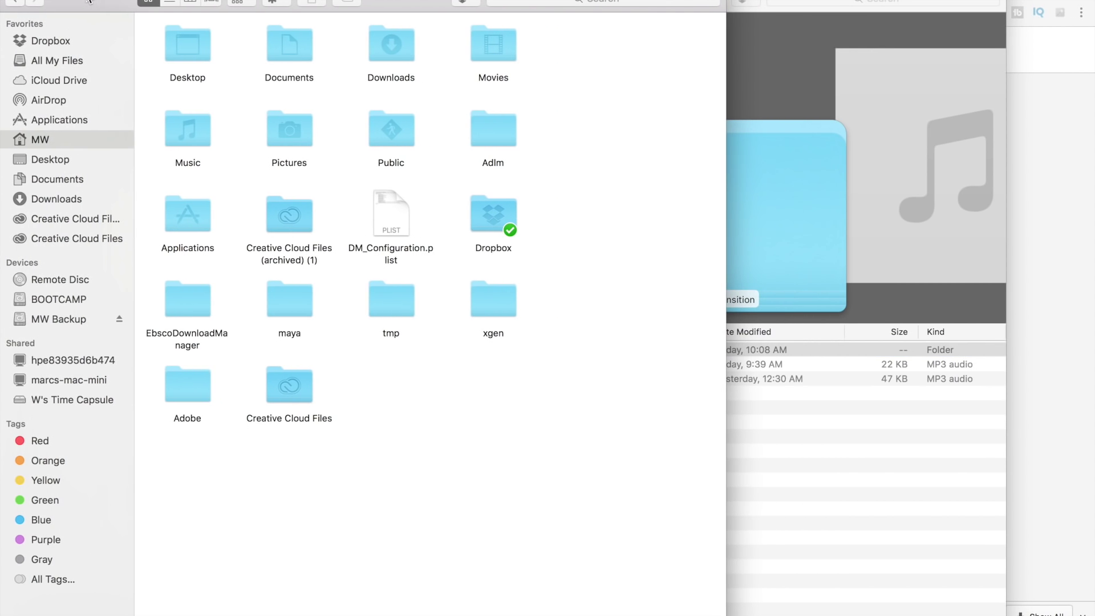
double_click(490, 51)
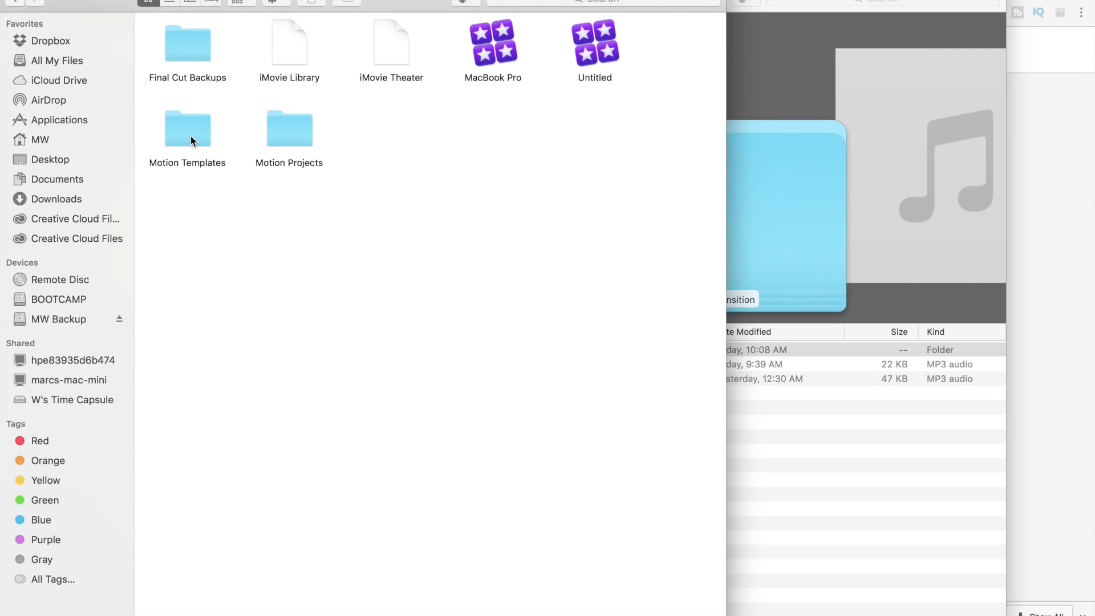
double_click(191, 136)
double_click(493, 54)
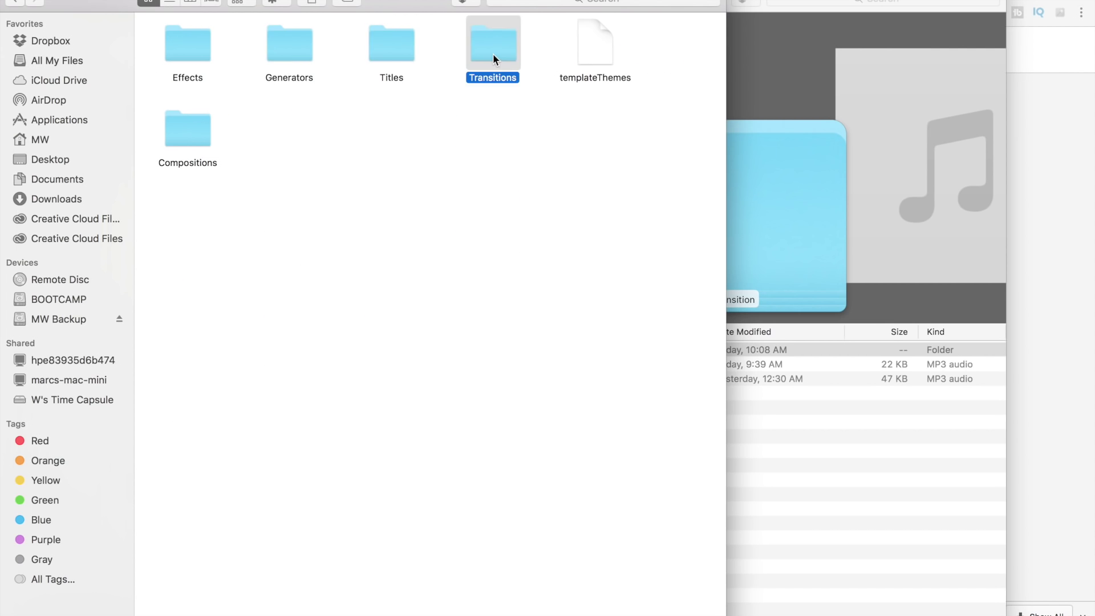
Confirm MW Glitch Transition holds the MW Glitch template, then return to the Transitions listing
left_click(781, 436)
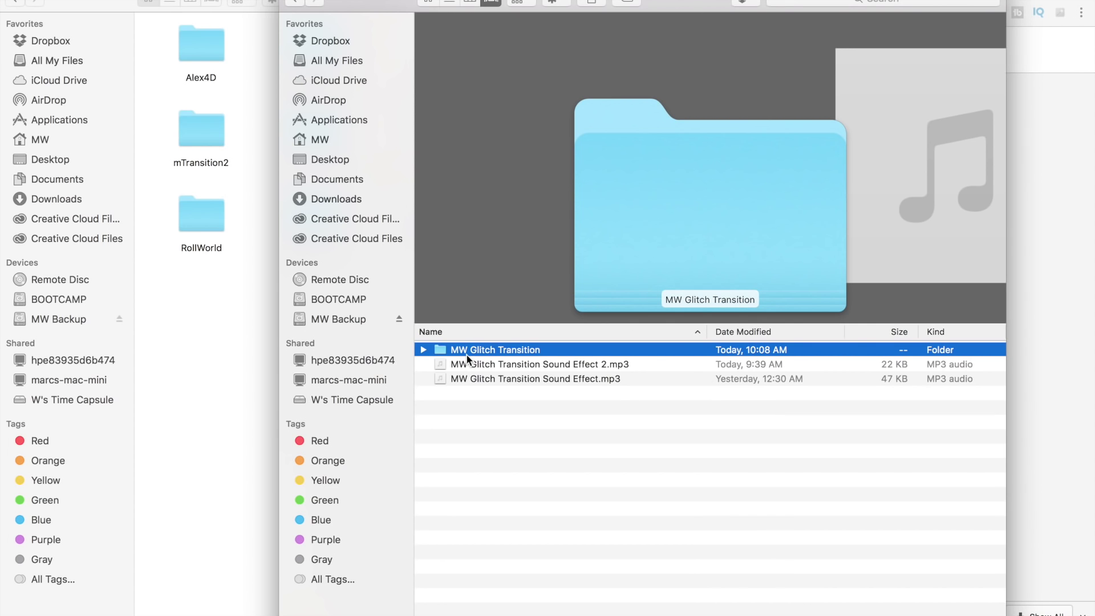
left_click_drag(282, 331, 552, 329)
left_click(475, 398)
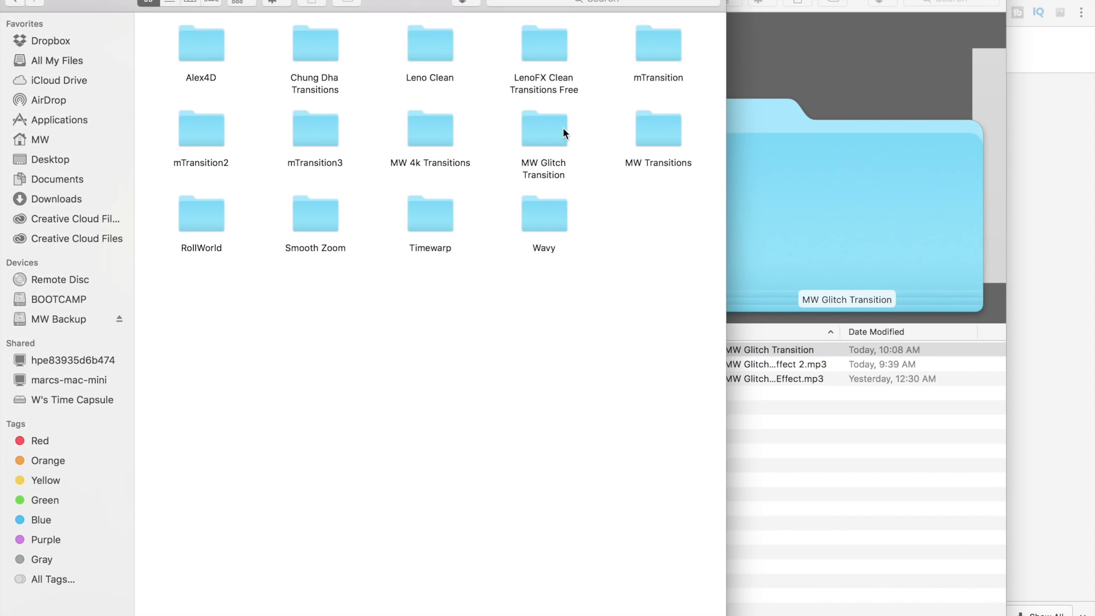
double_click(535, 129)
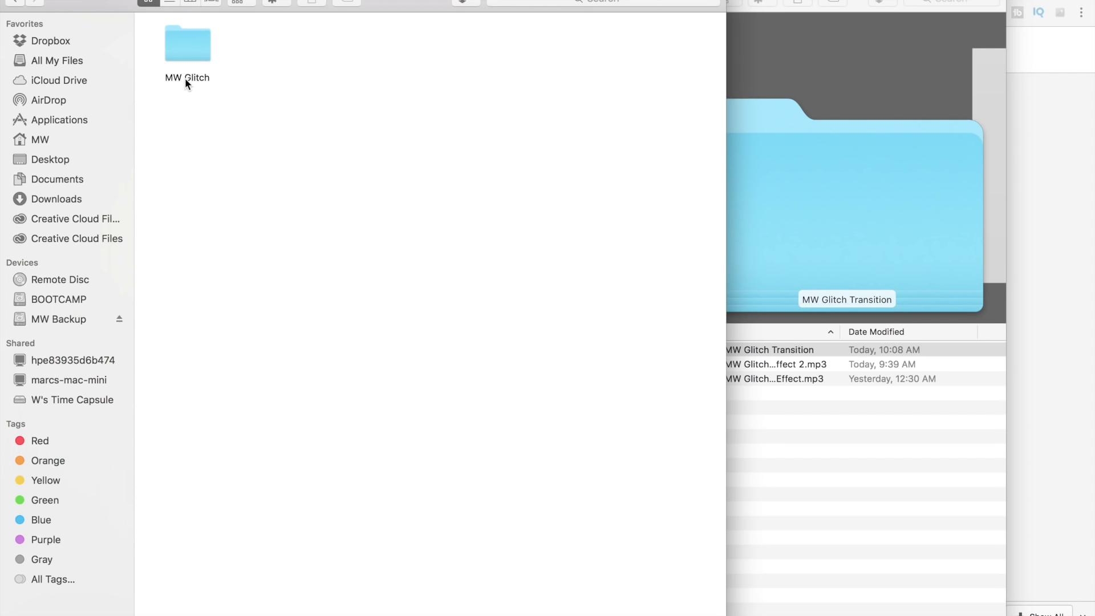
double_click(185, 43)
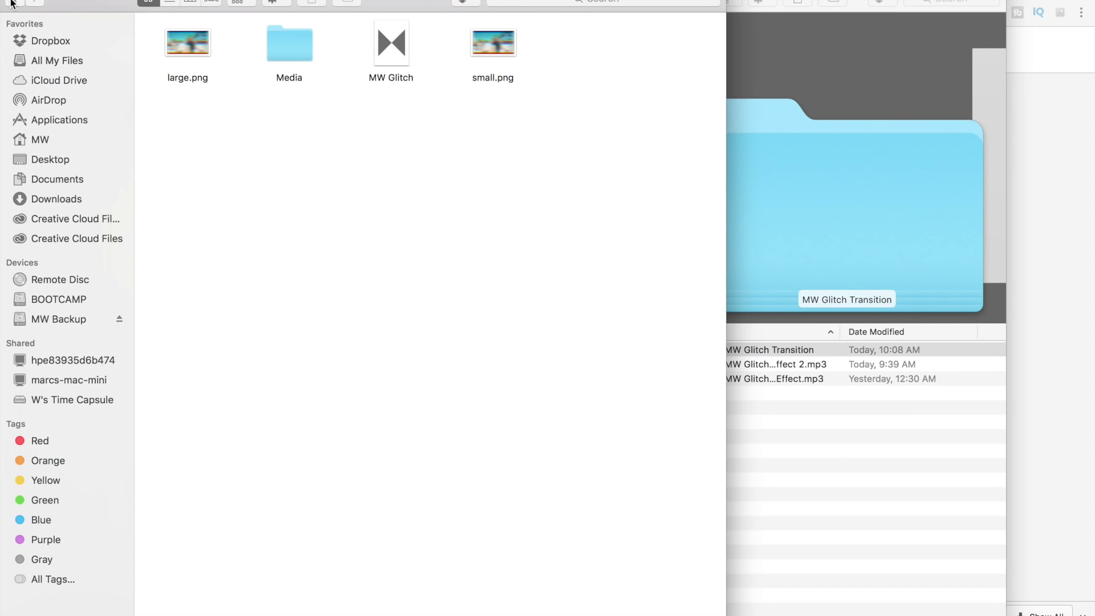
left_click(12, 2)
left_click(11, 2)
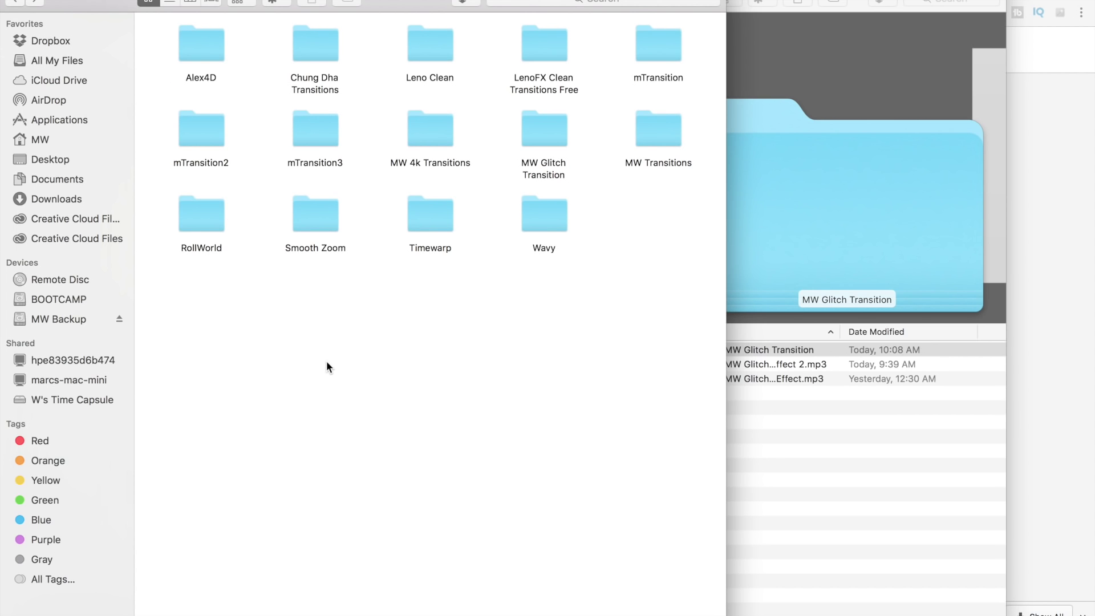
Switch to Final Cut Pro X and play the Glitch Transition project through the C0127-to-C0149 cut
left_click(463, 602)
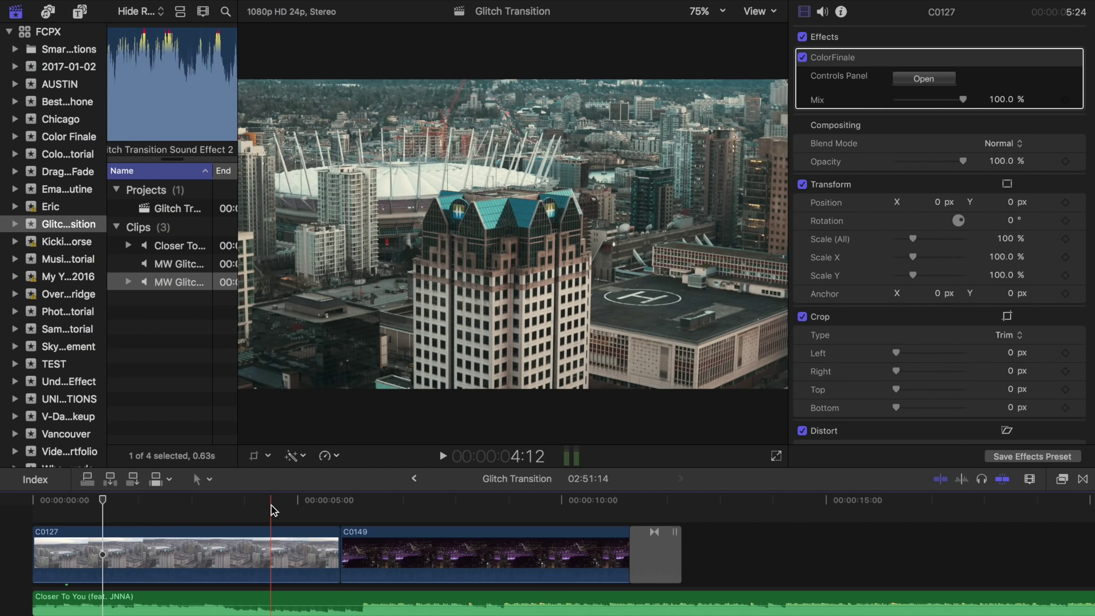
left_click(270, 507)
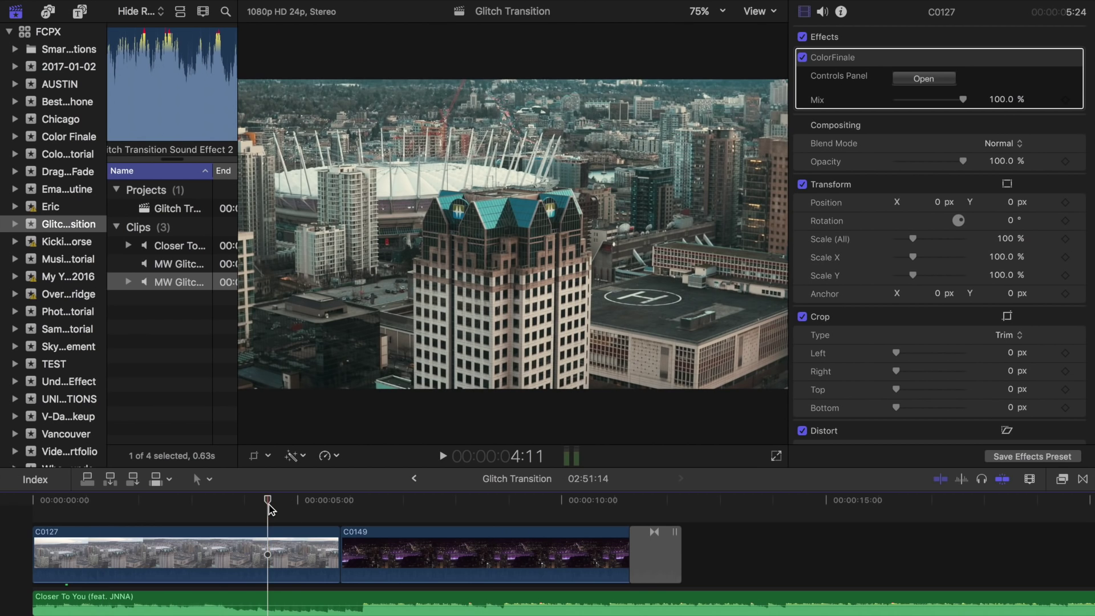
key("space")
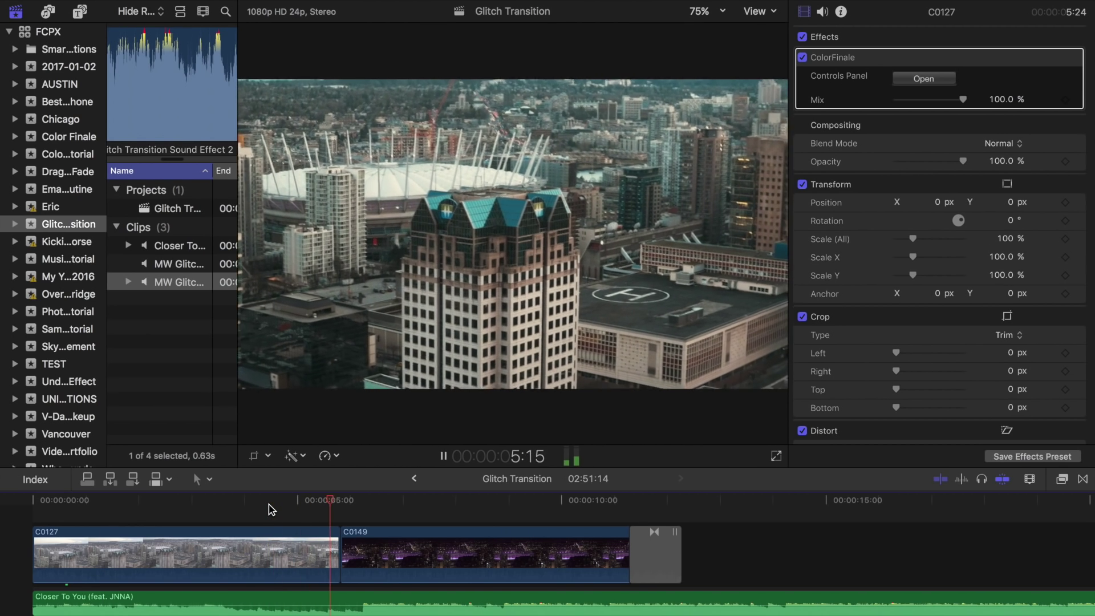
key("space")
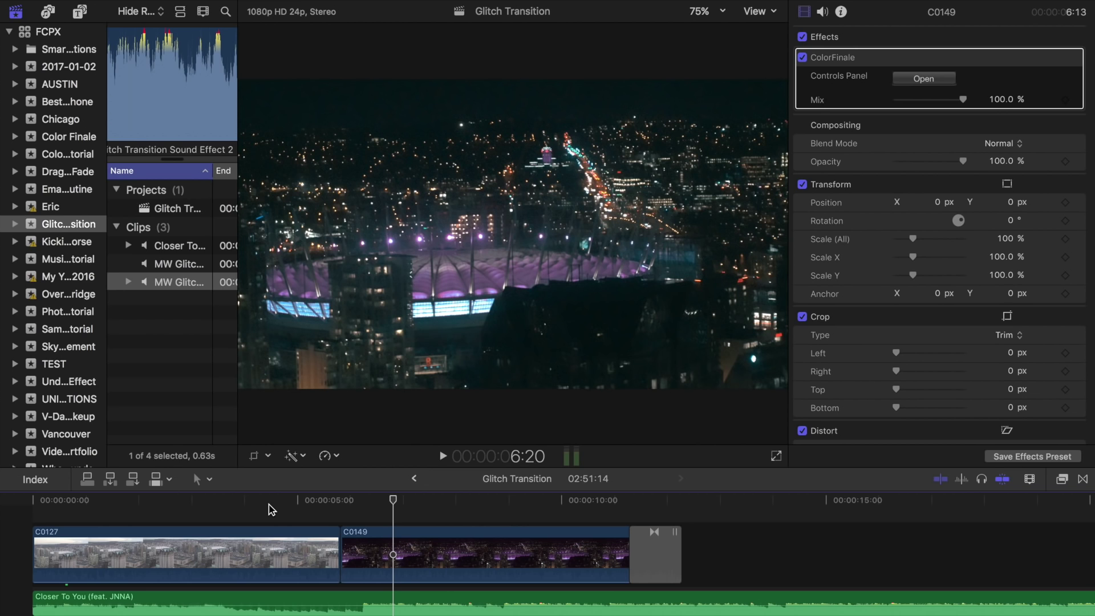
Drag the MW Glitch transition from the Transitions browser onto the C0127/C0149 edit point
left_click(1084, 482)
scroll(816, 570, "down", 5)
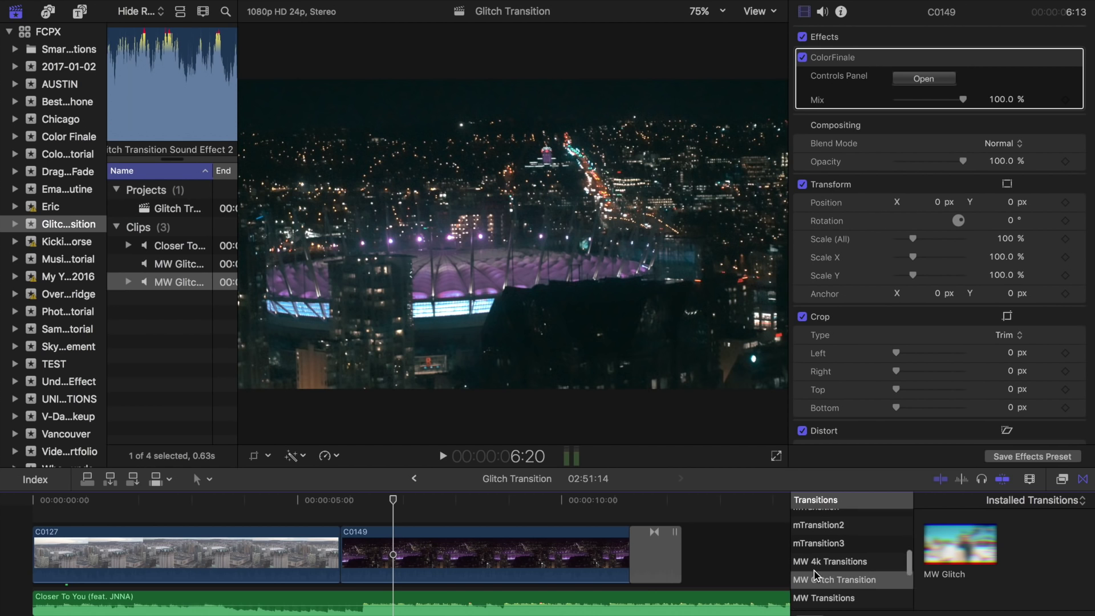
scroll(816, 575, "down", 1)
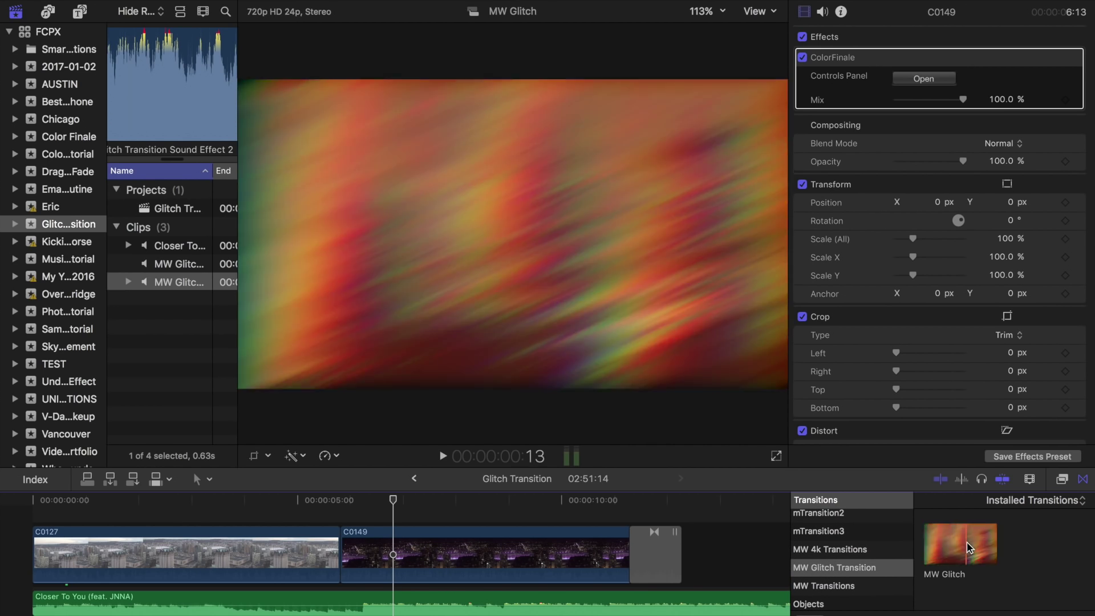
left_click_drag(949, 558, 339, 552)
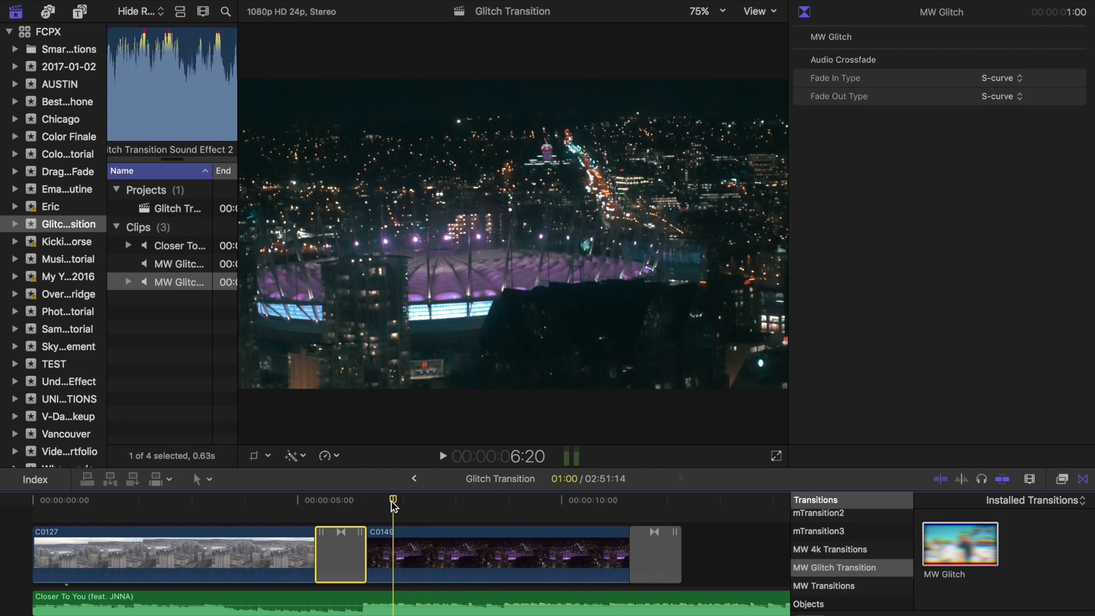
Audition both glitch sound effects, then connect MW Glitch Transition Sound Effect 2 beneath the transition
left_click_drag(394, 505, 316, 505)
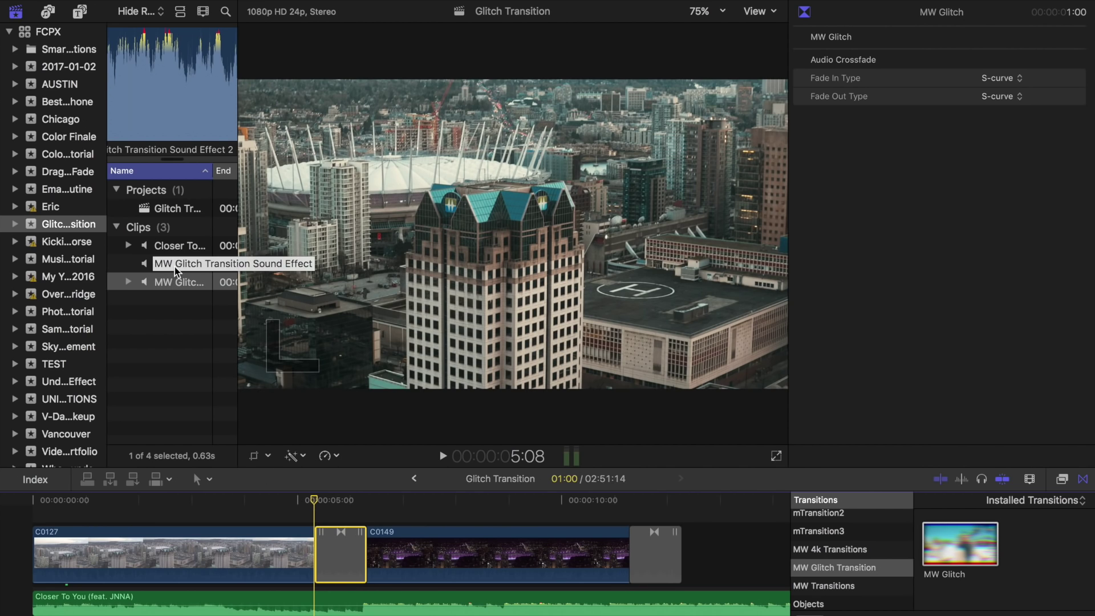
key("XF86AudioRaiseVolume")
key("XF86AudioRaiseVolume")
key("XF86AudioRaiseVolume")
key("XF86AudioRaiseVolume")
key("XF86AudioRaiseVolume")
key("XF86AudioRaiseVolume")
key("XF86AudioRaiseVolume")
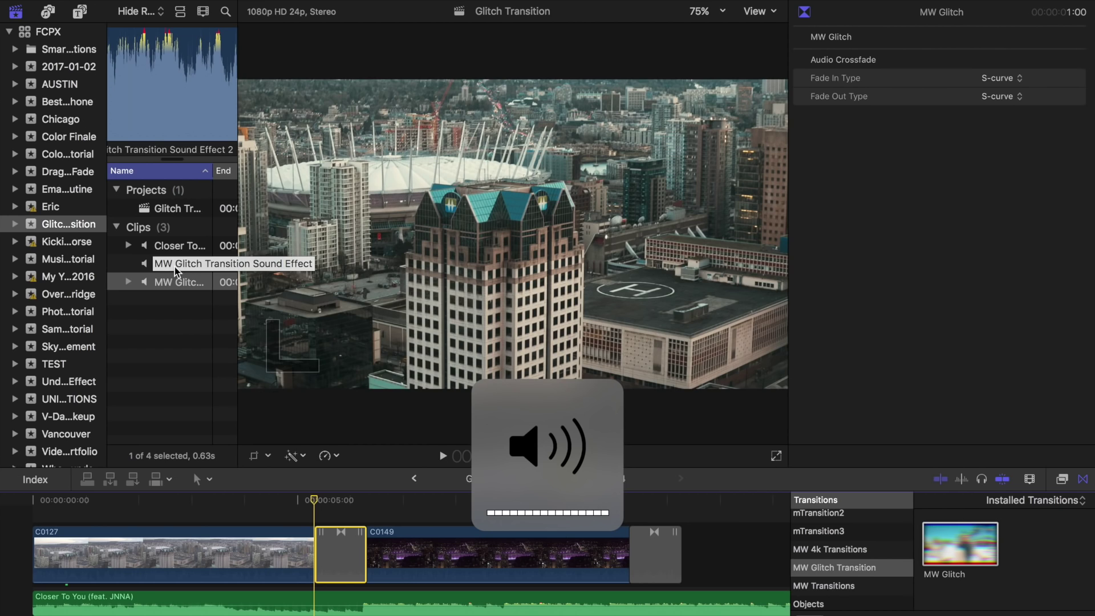
left_click(175, 267)
key("space")
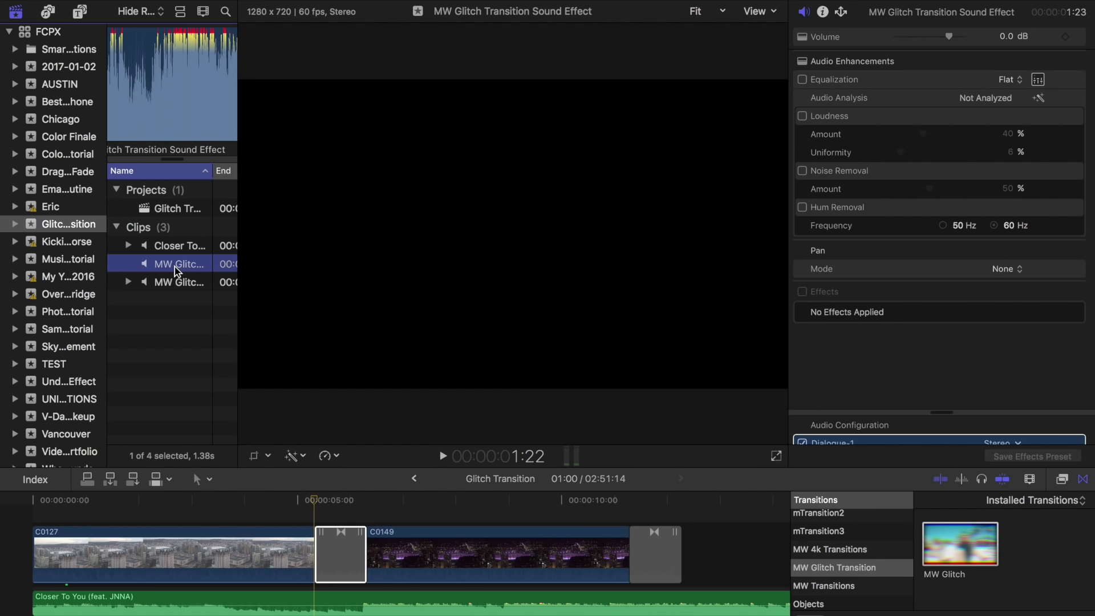
key("Down")
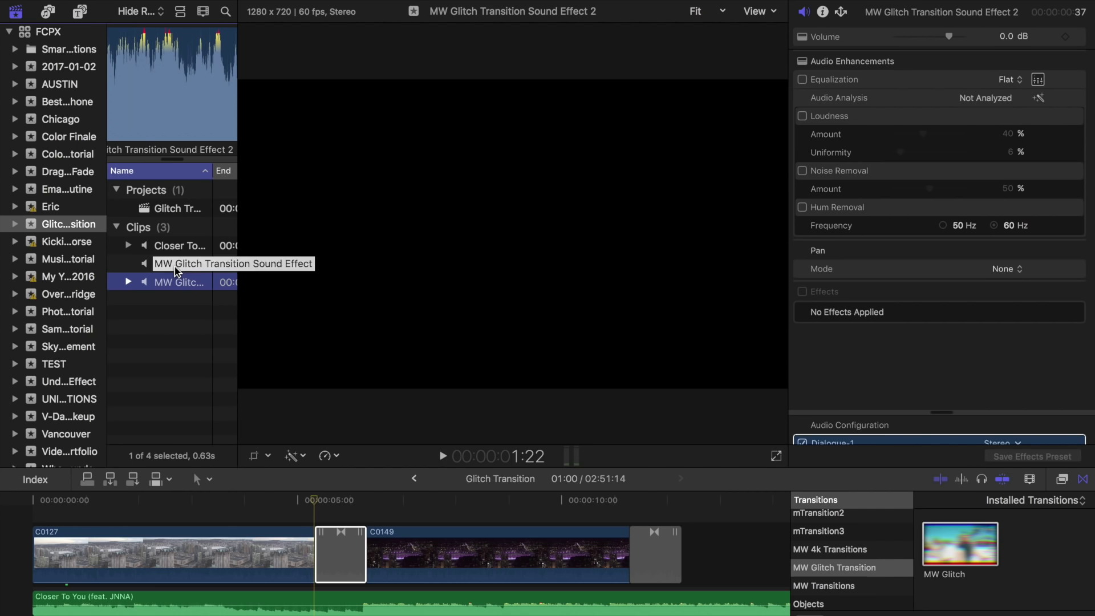
key("space")
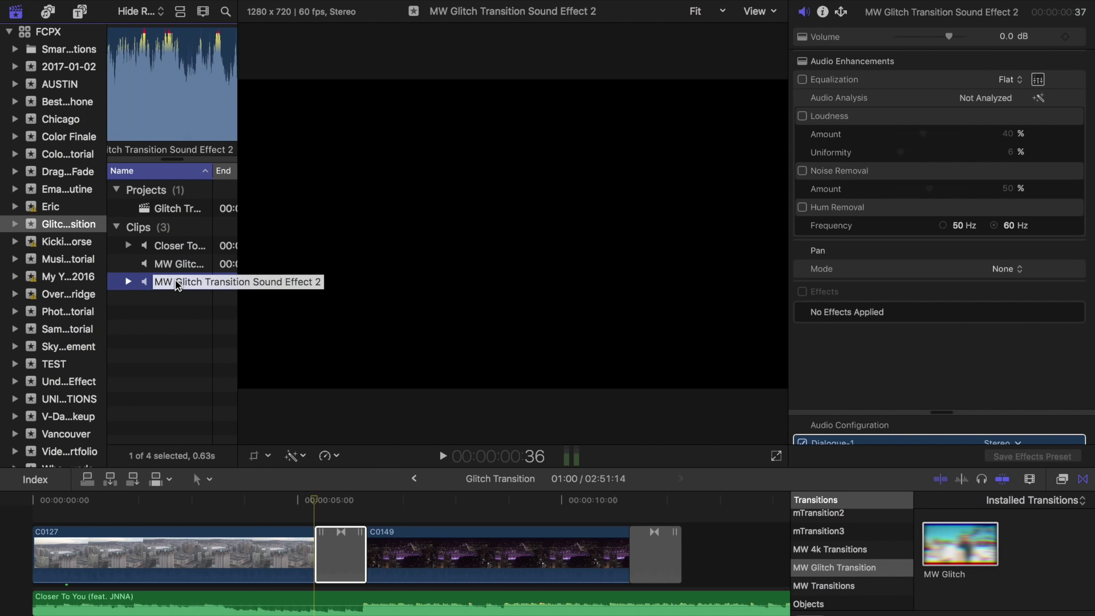
left_click_drag(177, 283, 322, 609)
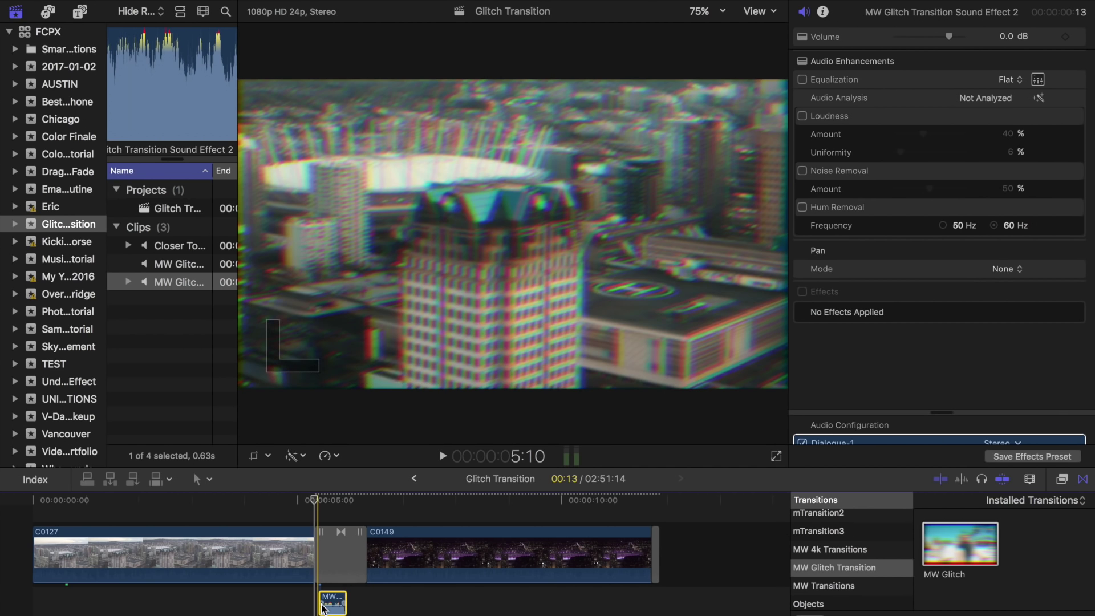
Retime the MW Glitch Transition Sound Effect 2 clip to Slow 72% using the retime bar
key("super+equal")
key("super+equal")
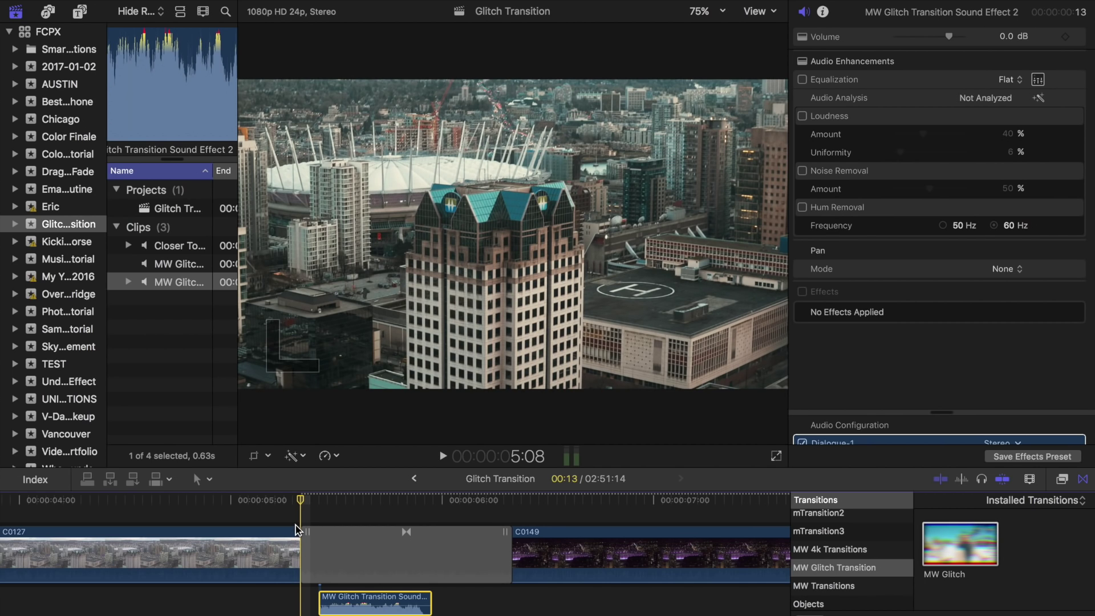
key("super+r")
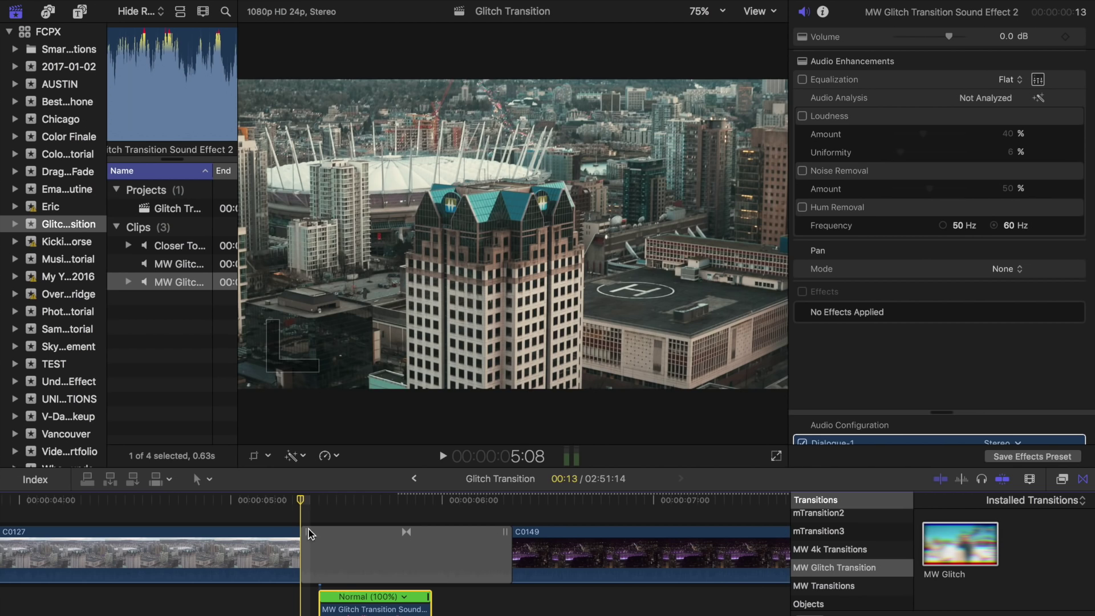
left_click(428, 598)
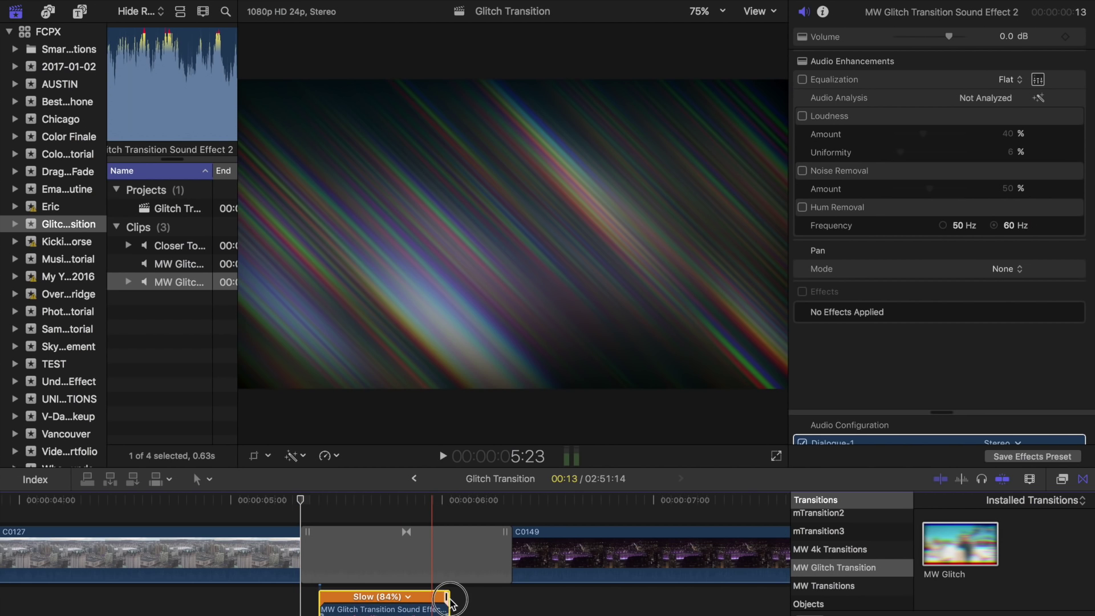
left_click_drag(450, 600, 474, 601)
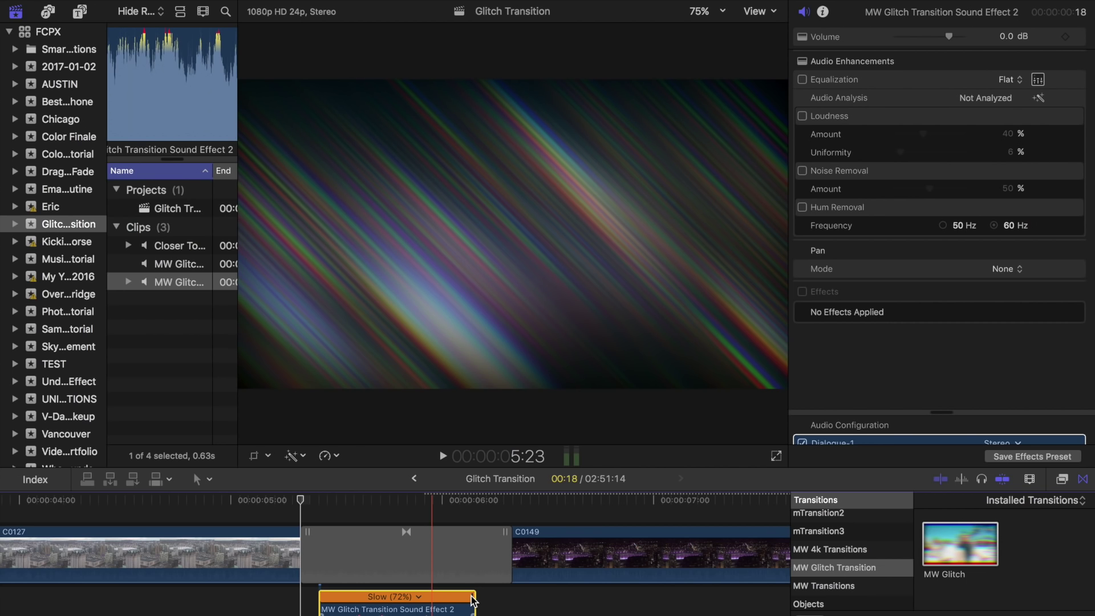
Nudge the sound effect slightly later and fit the whole project in the timeline
key("period")
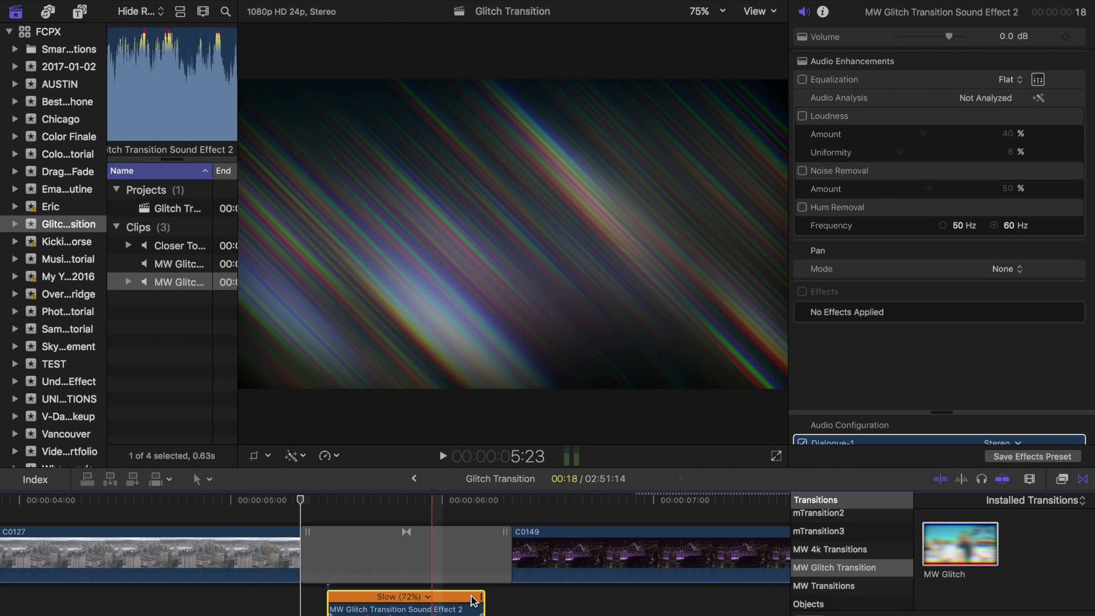
key("period")
key("comma")
key("shift+z")
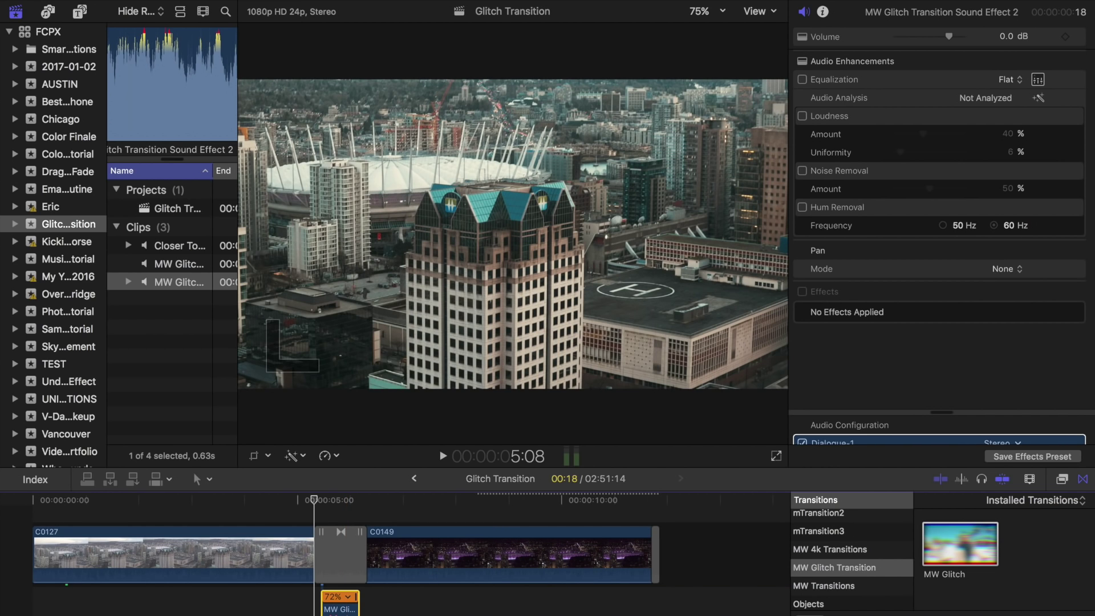
left_click(240, 501)
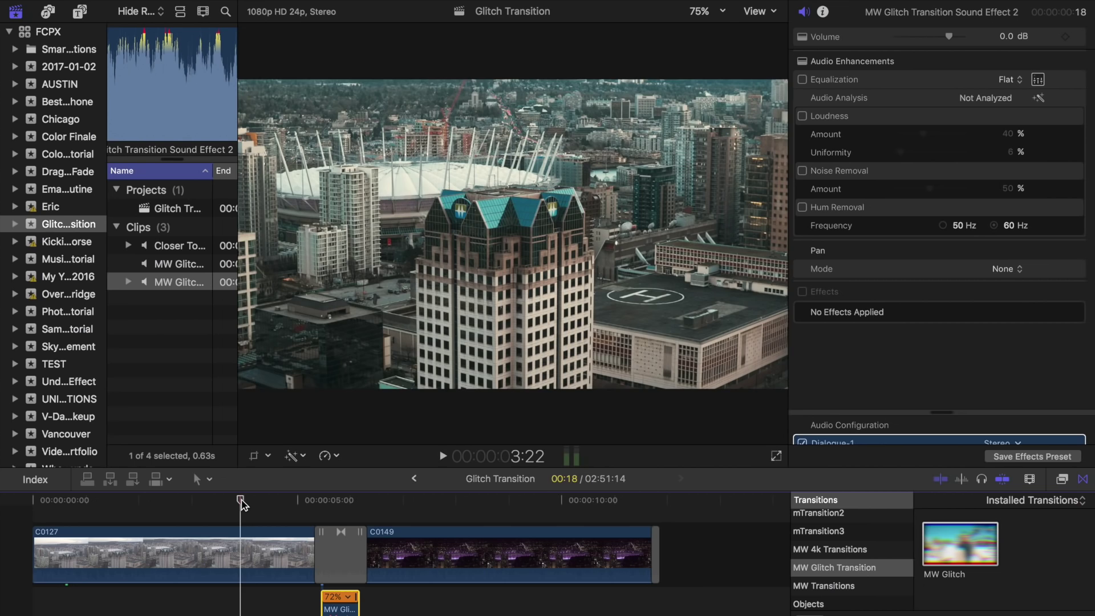
key("space")
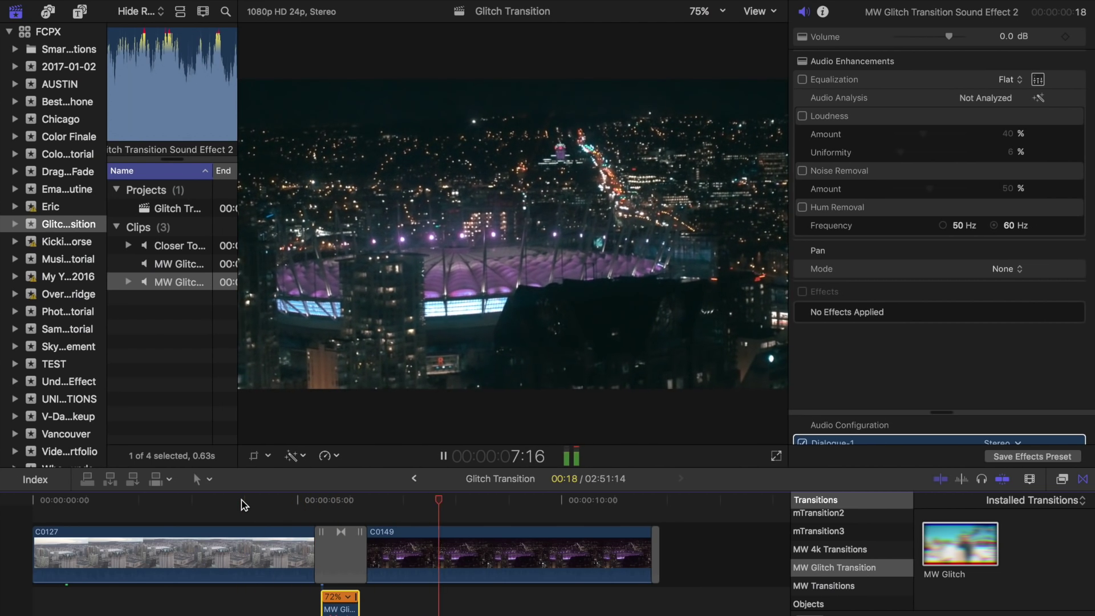
key("space")
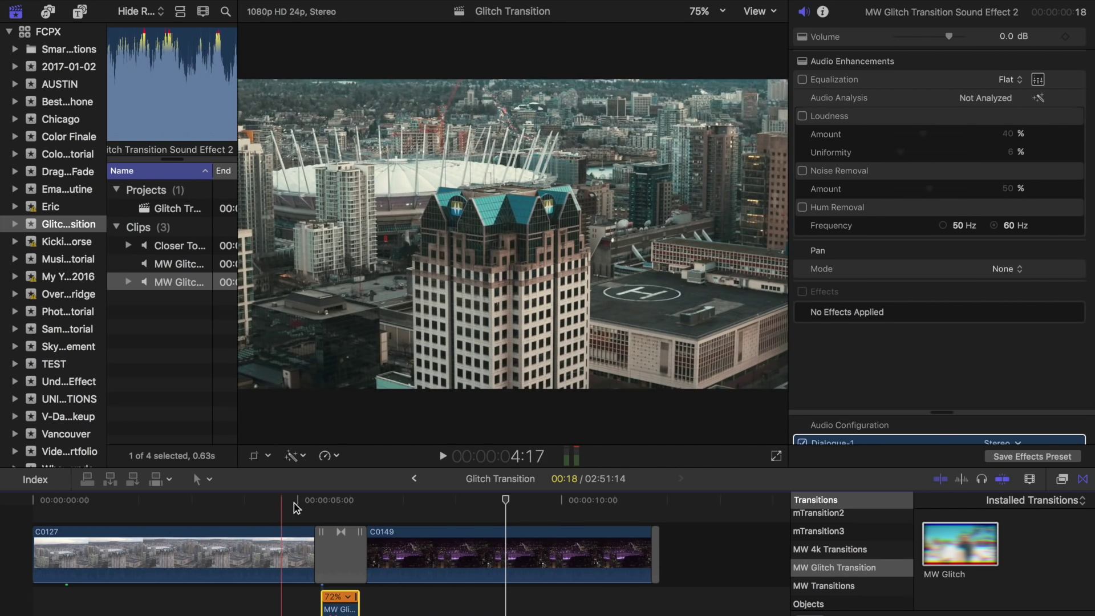
left_click(304, 500)
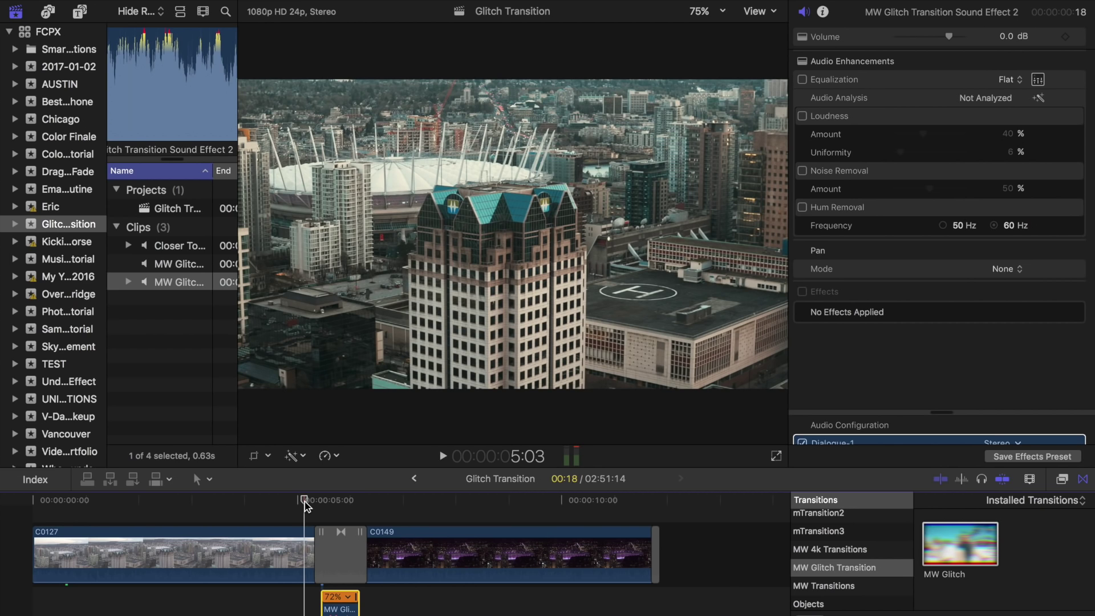